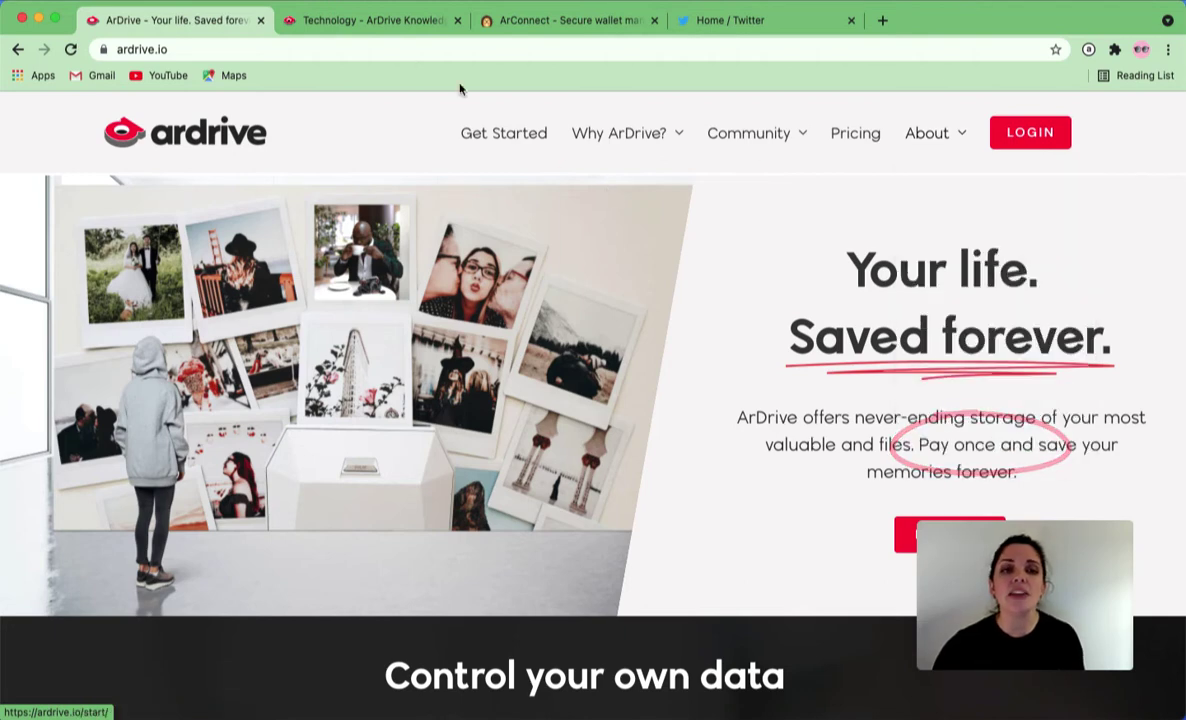
View the Knowledgebase Technology page, return home, and open ArDrive's Get Started guide.
click(384, 17)
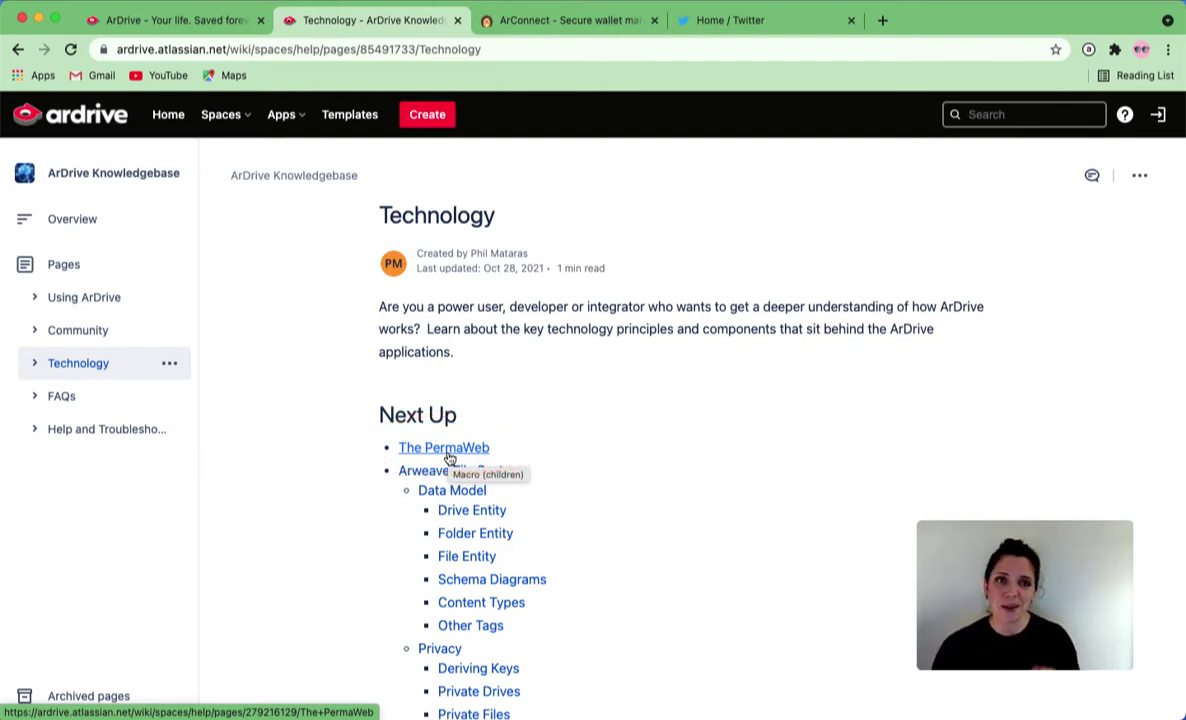
click(185, 24)
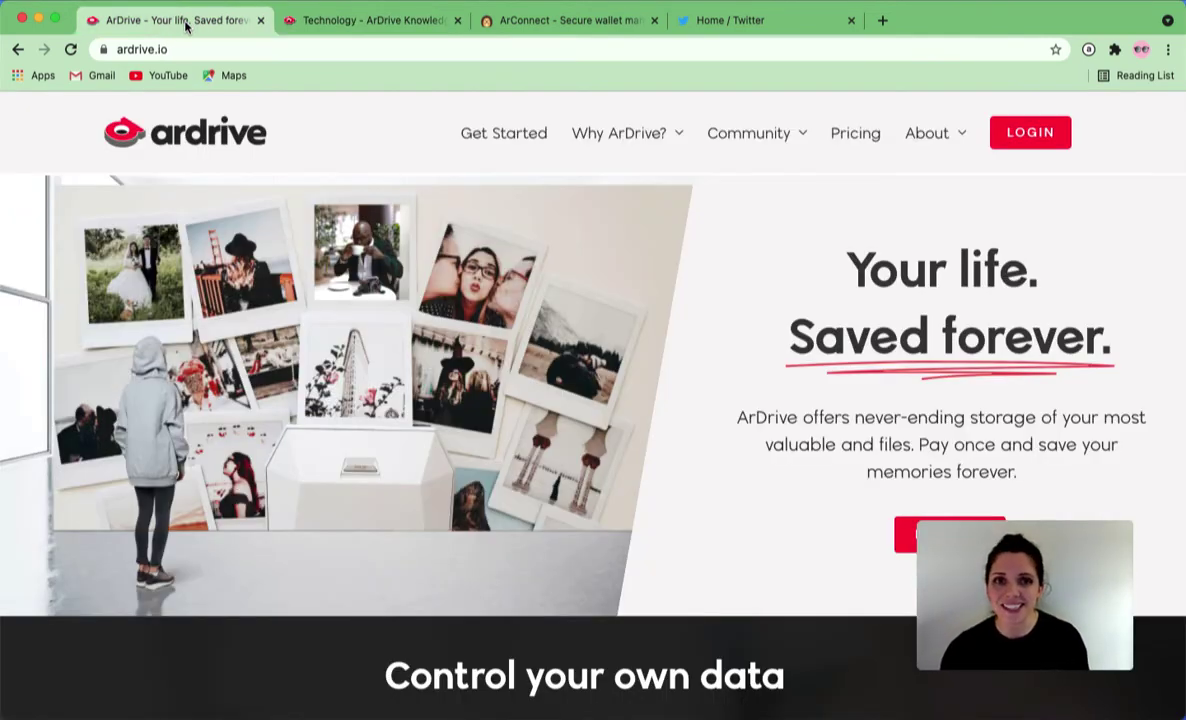
click(502, 141)
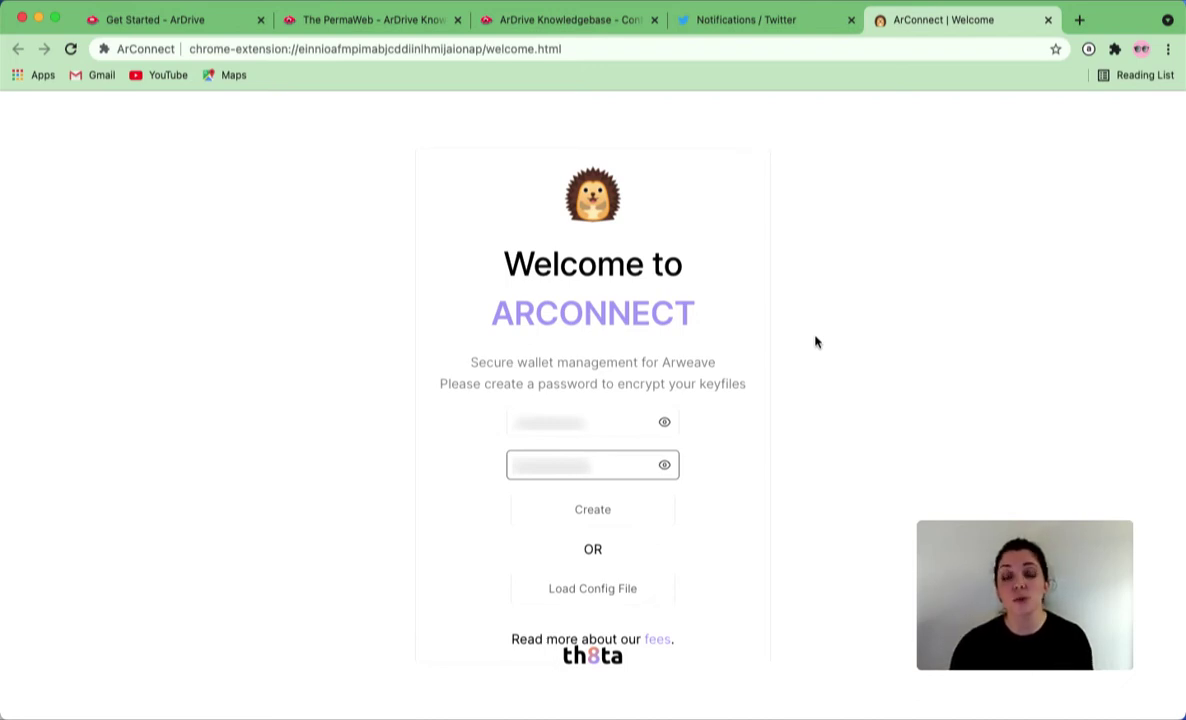
Create the ArConnect encryption password and generate a brand-new Arweave wallet.
click(586, 517)
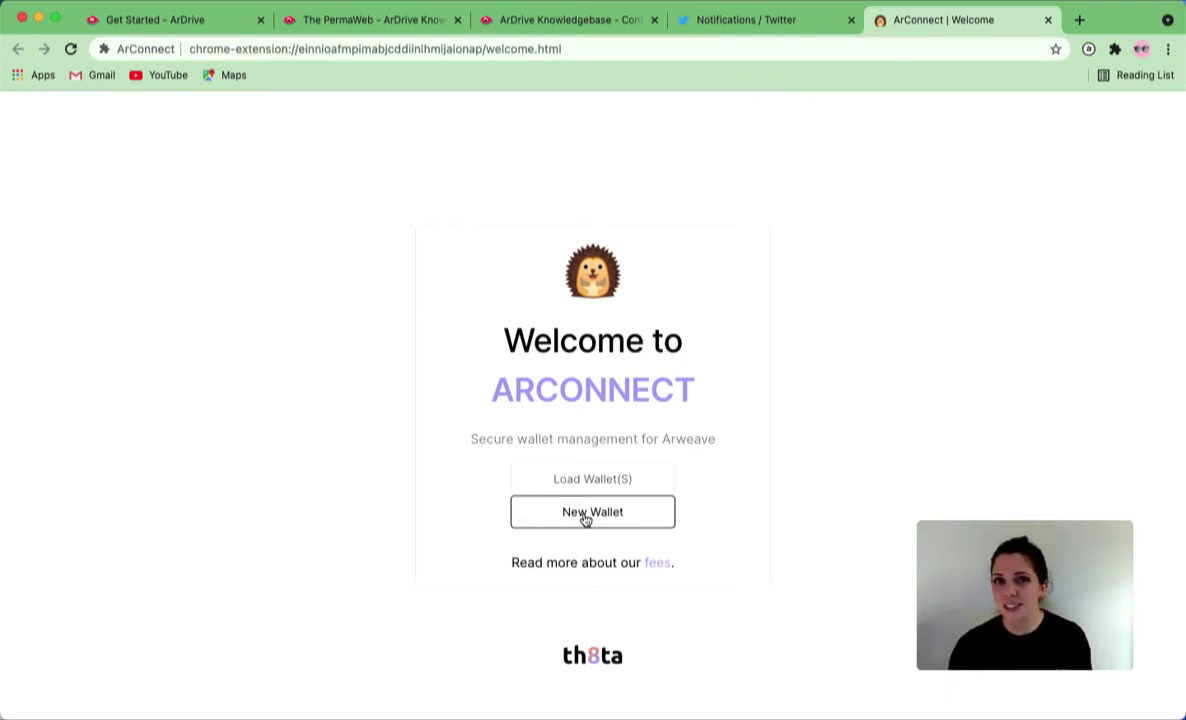
click(585, 515)
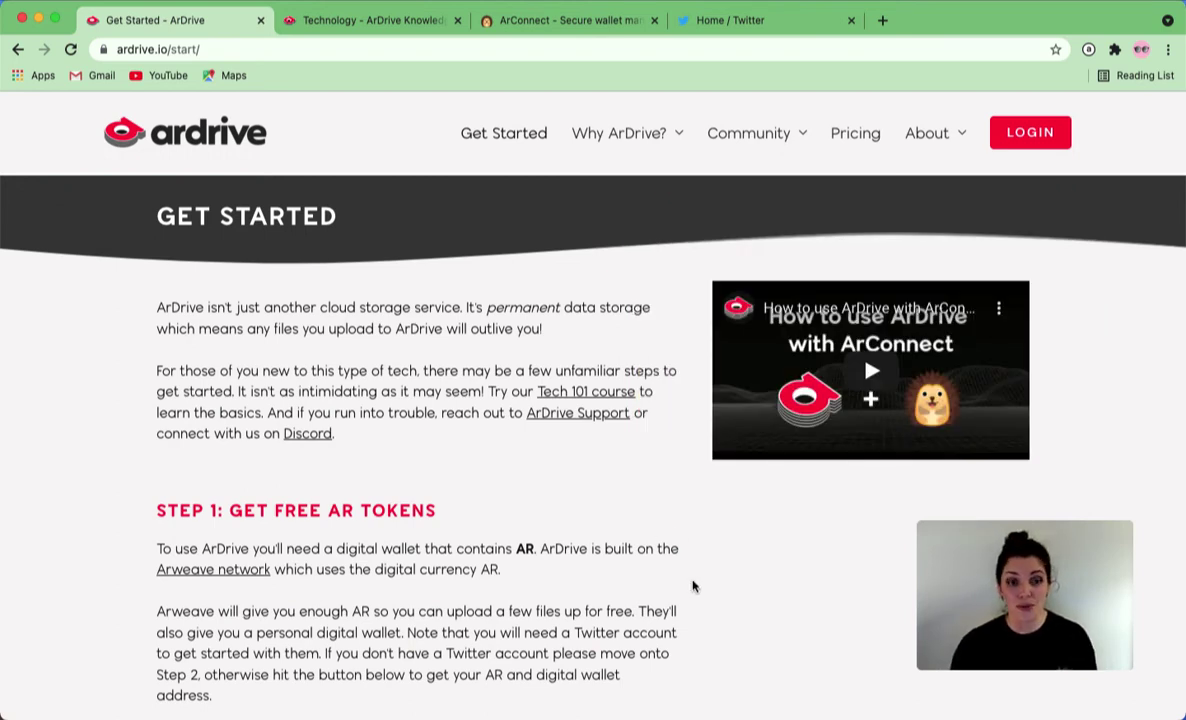
Open the Arweave faucet from Step 1's 'Get AR for free' button.
scroll(693, 586, down, 1)
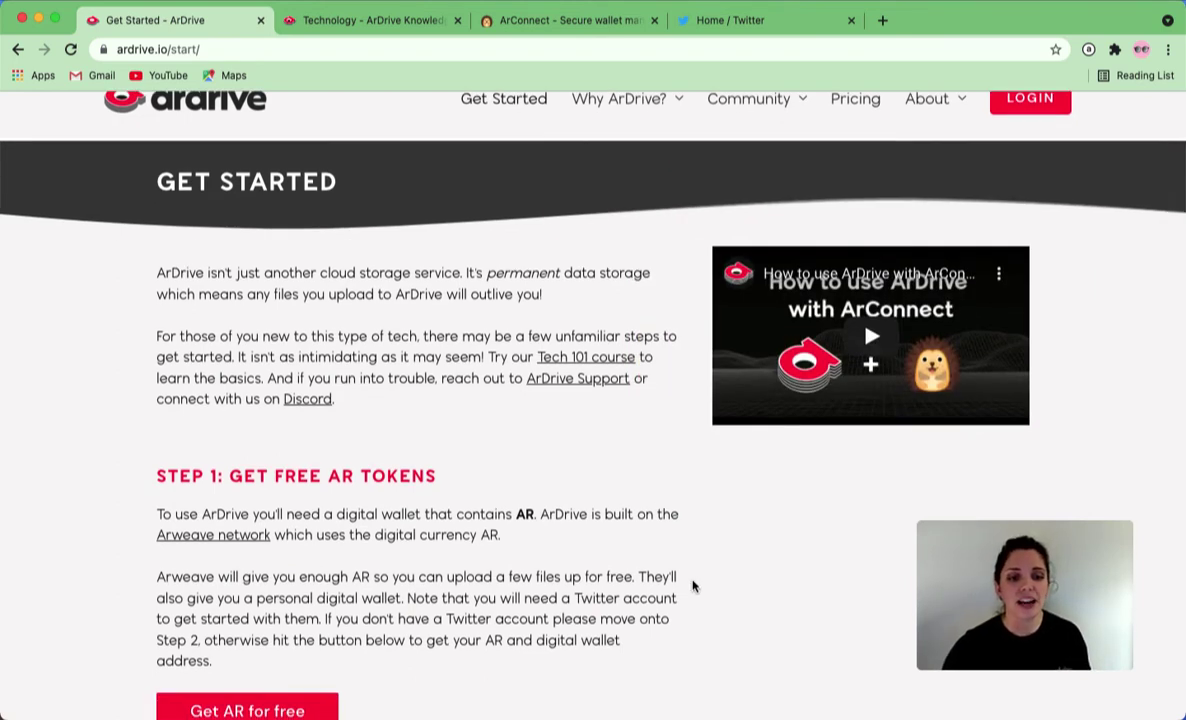
scroll(693, 586, down, 3)
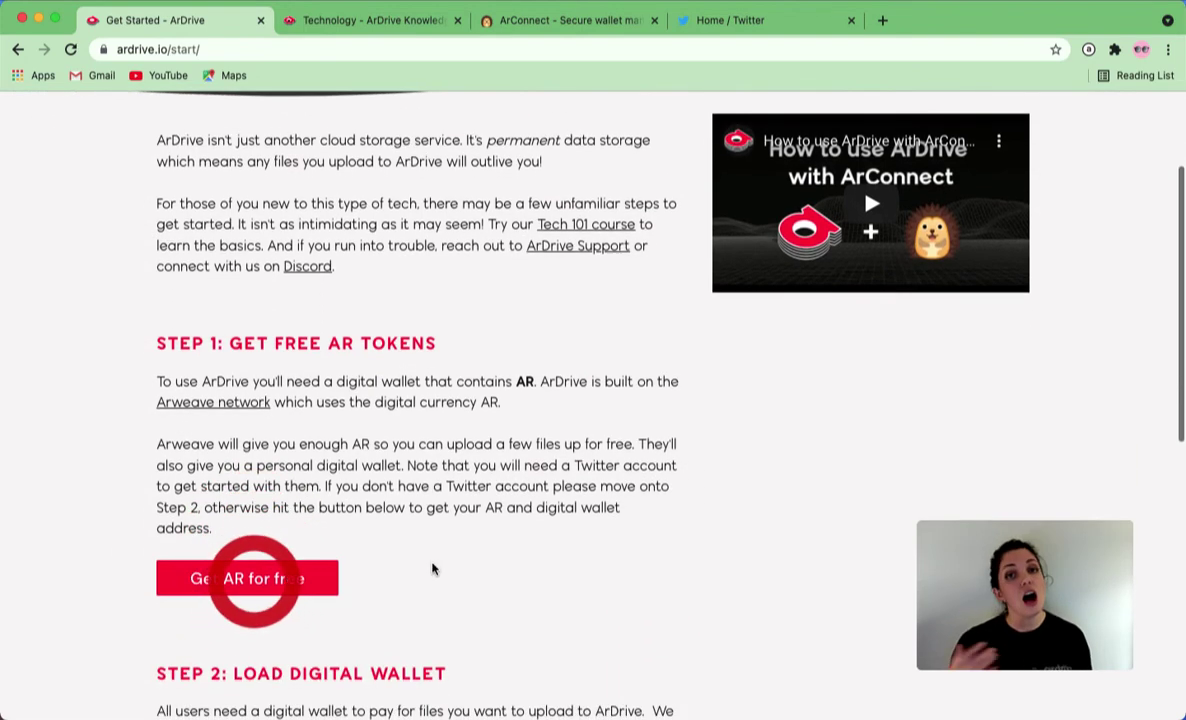
click(254, 584)
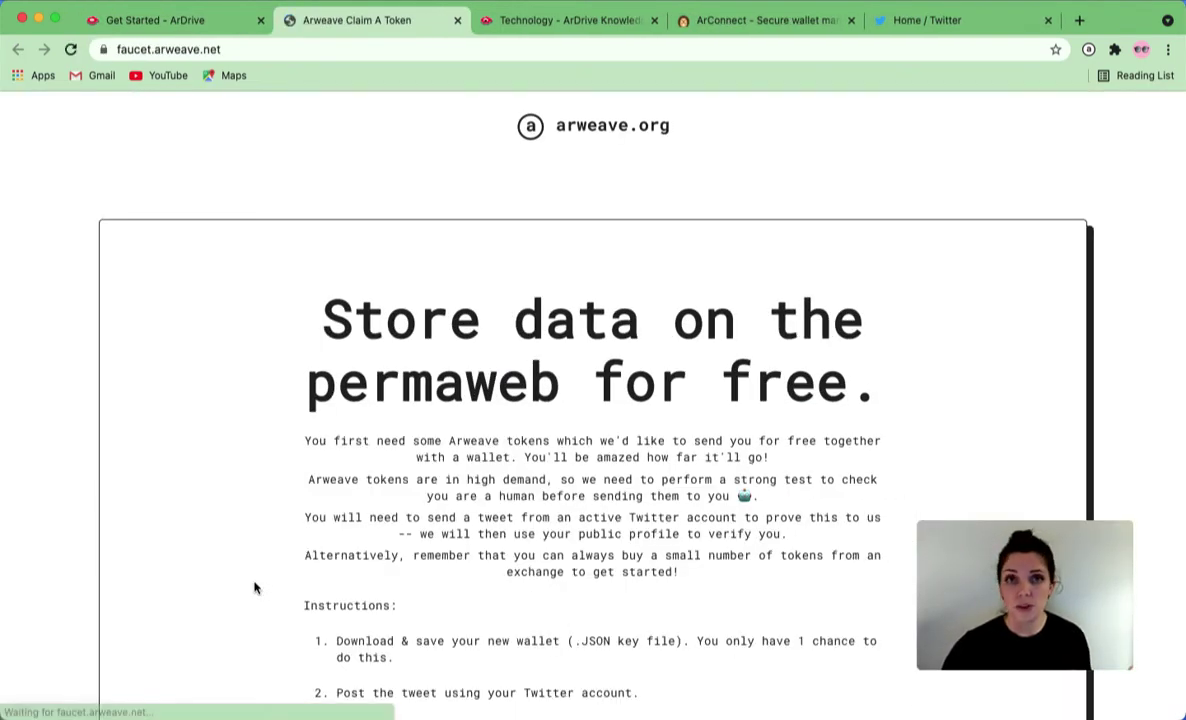
Agree to the faucet instructions and Privacy Policy, then continue to the claim steps.
scroll(254, 588, down, 5)
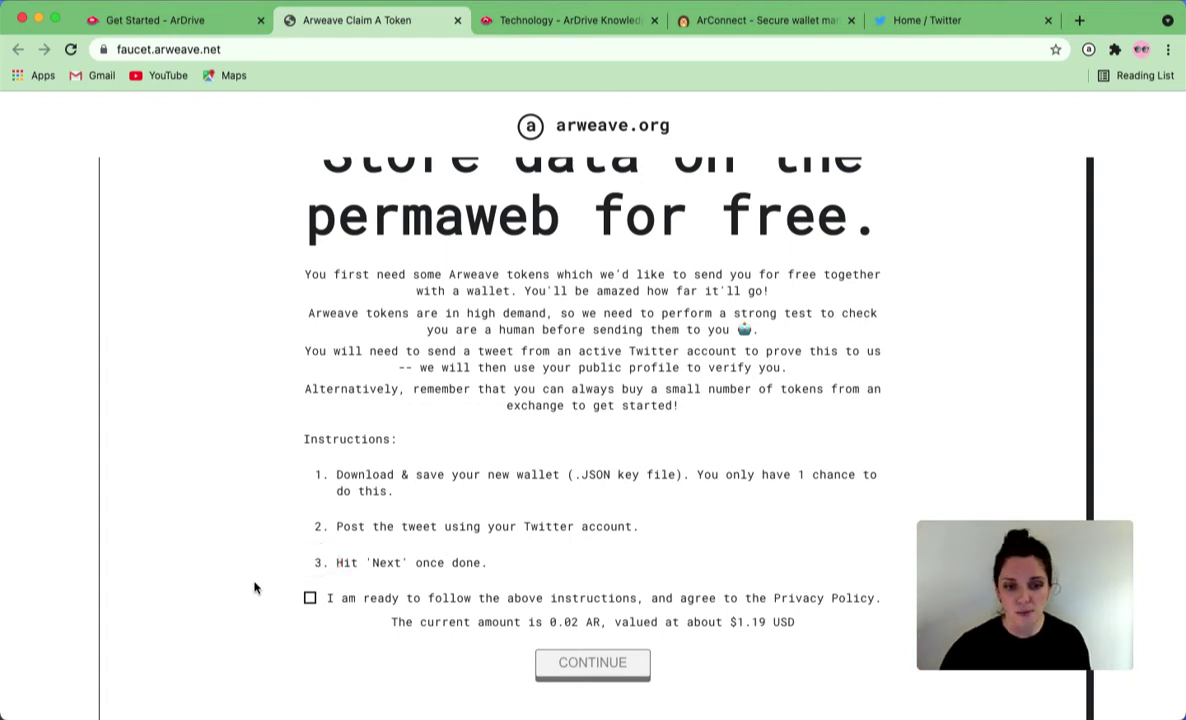
click(311, 598)
click(577, 665)
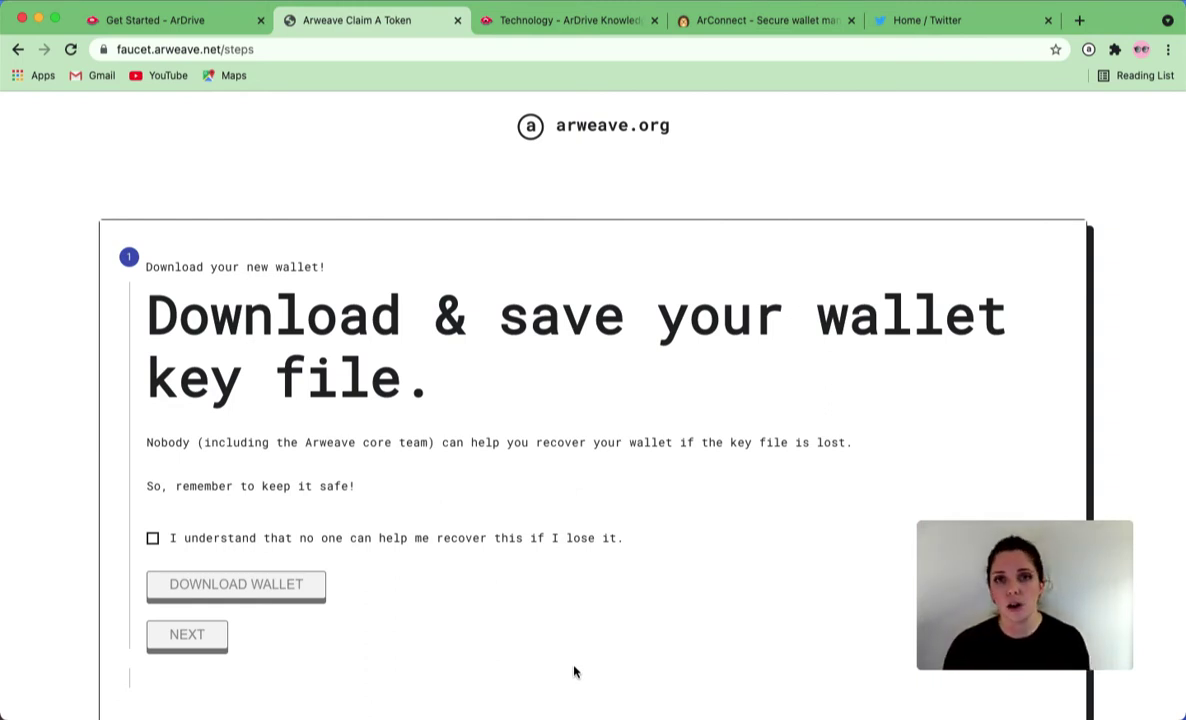
Acknowledge the key file can't be recovered and download the new wallet key file.
click(153, 538)
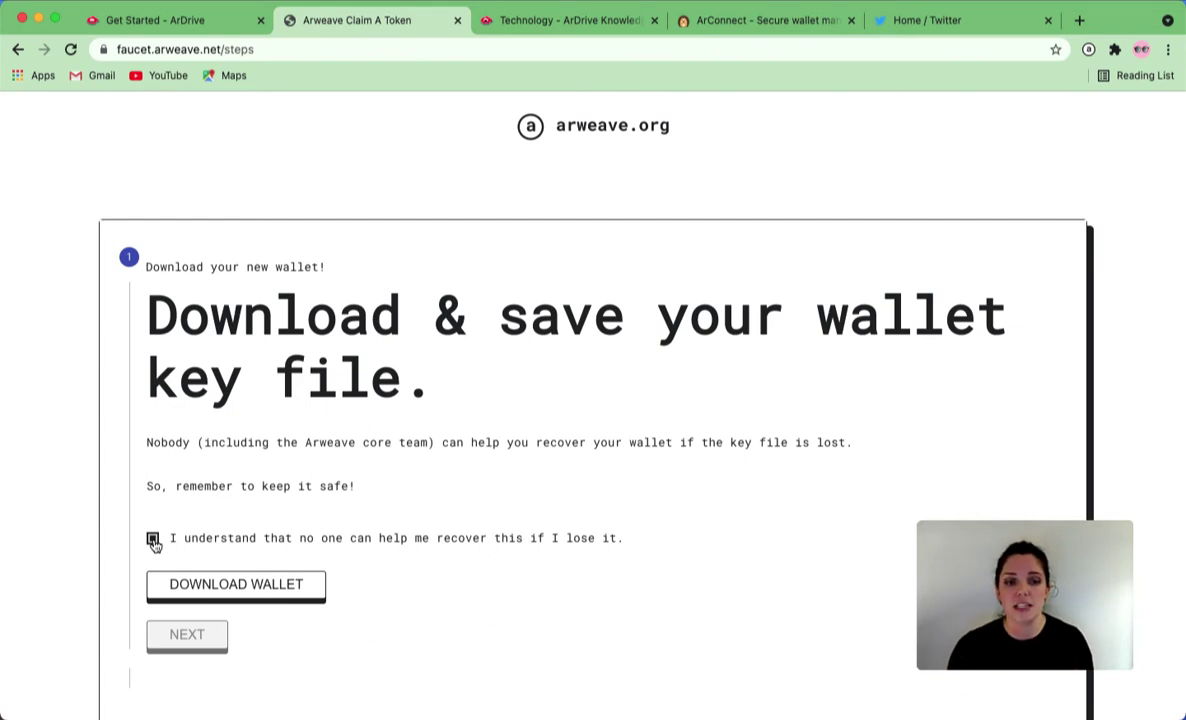
click(237, 588)
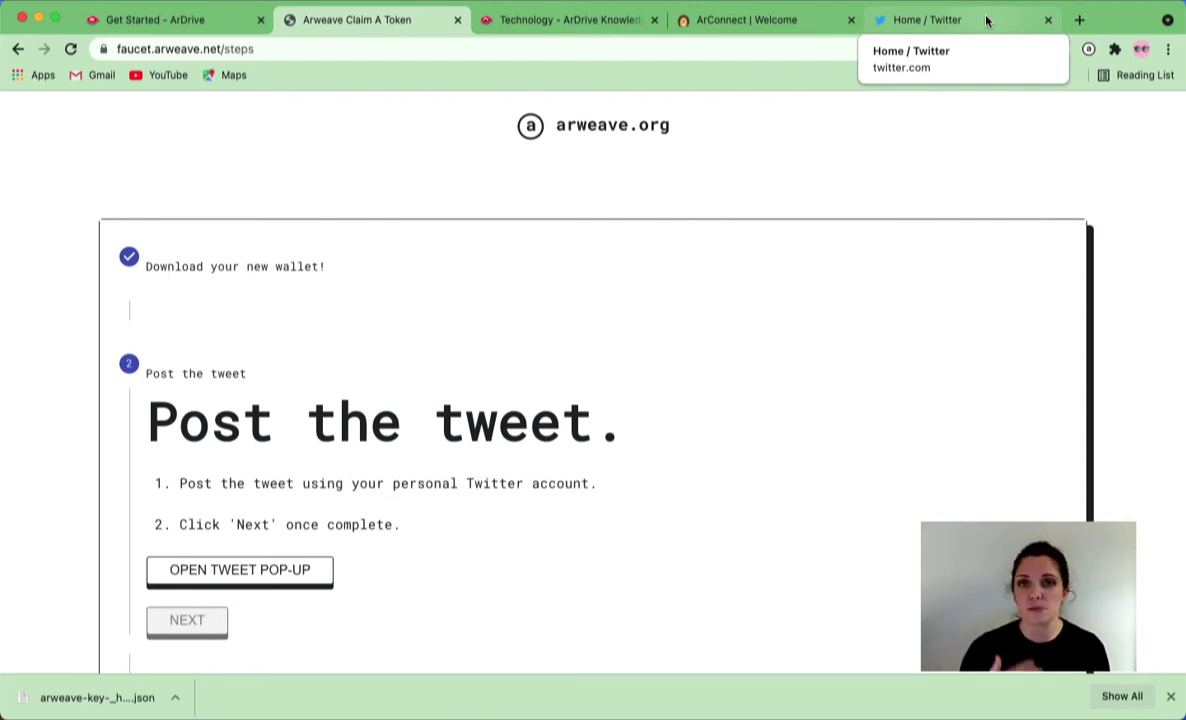
Post the pre-filled Arweave address verification tweet and close the tweet pop-up.
click(305, 571)
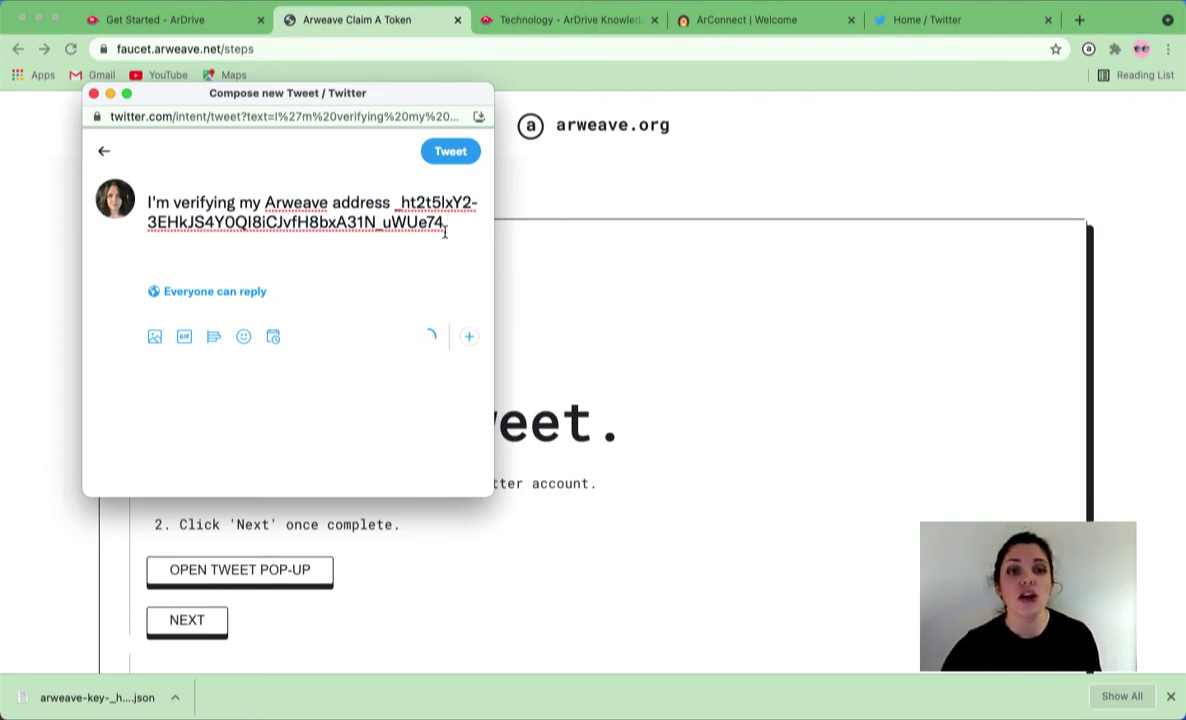
click(455, 155)
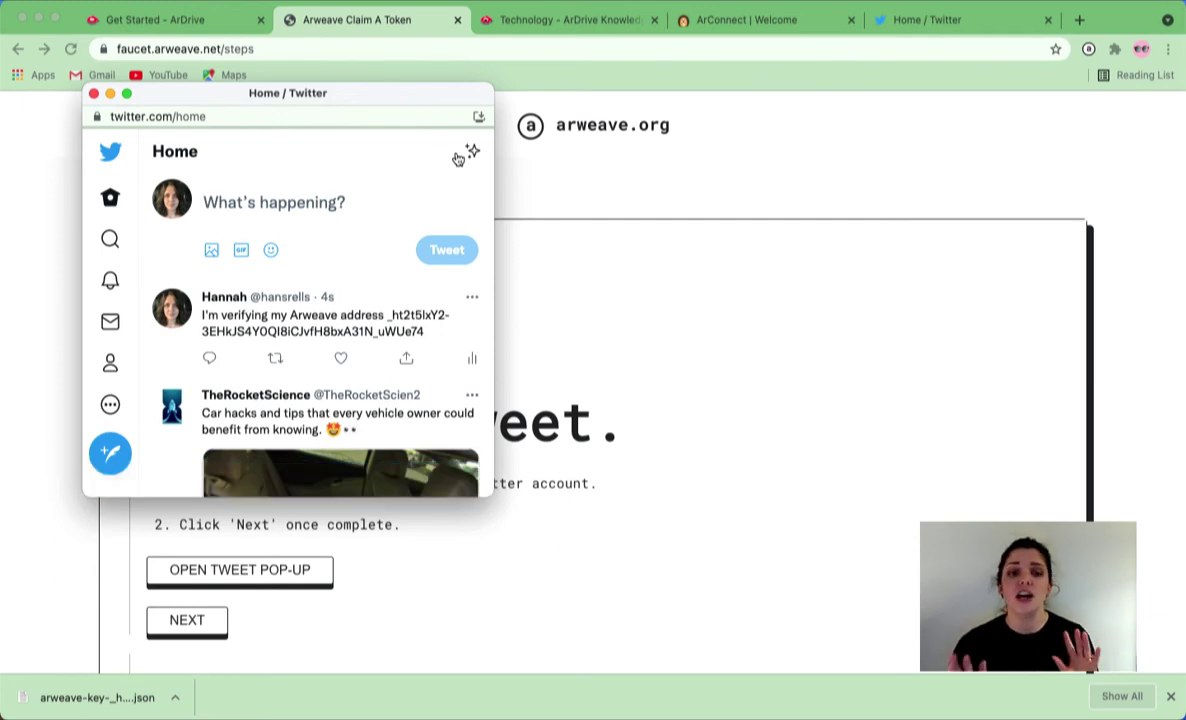
click(93, 93)
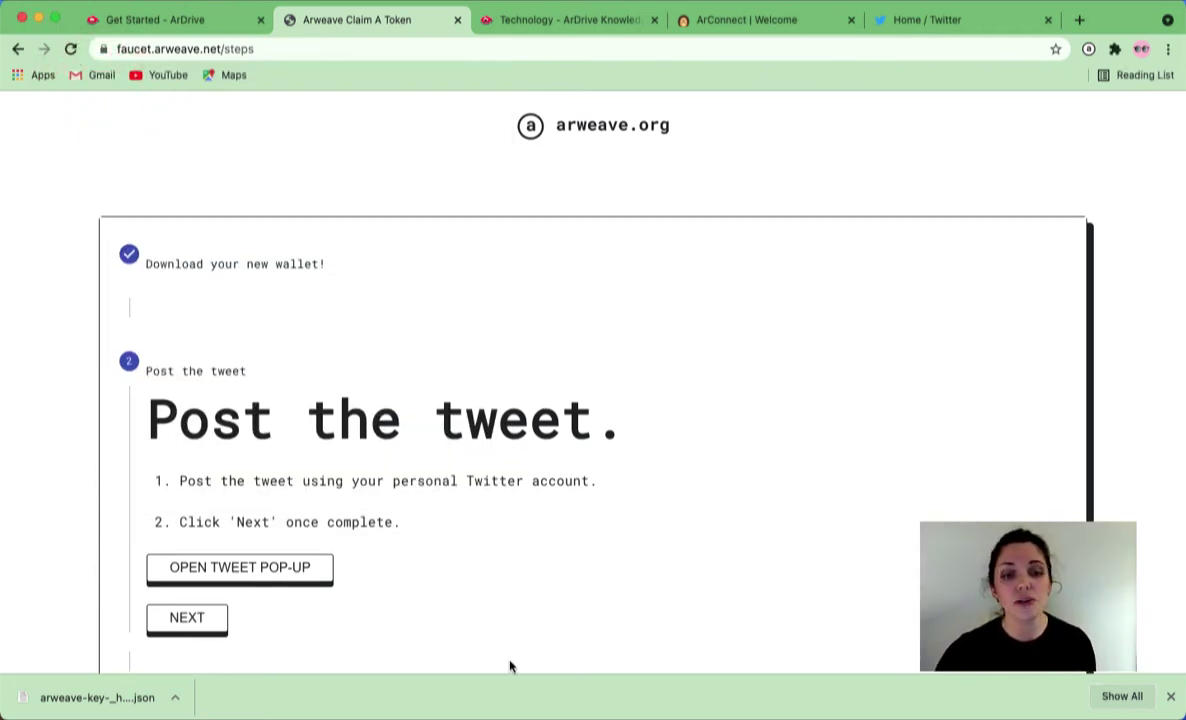
Move past 'Post the tweet' with NEXT so the faucet processes the tweet.
scroll(400, 600, down, 2)
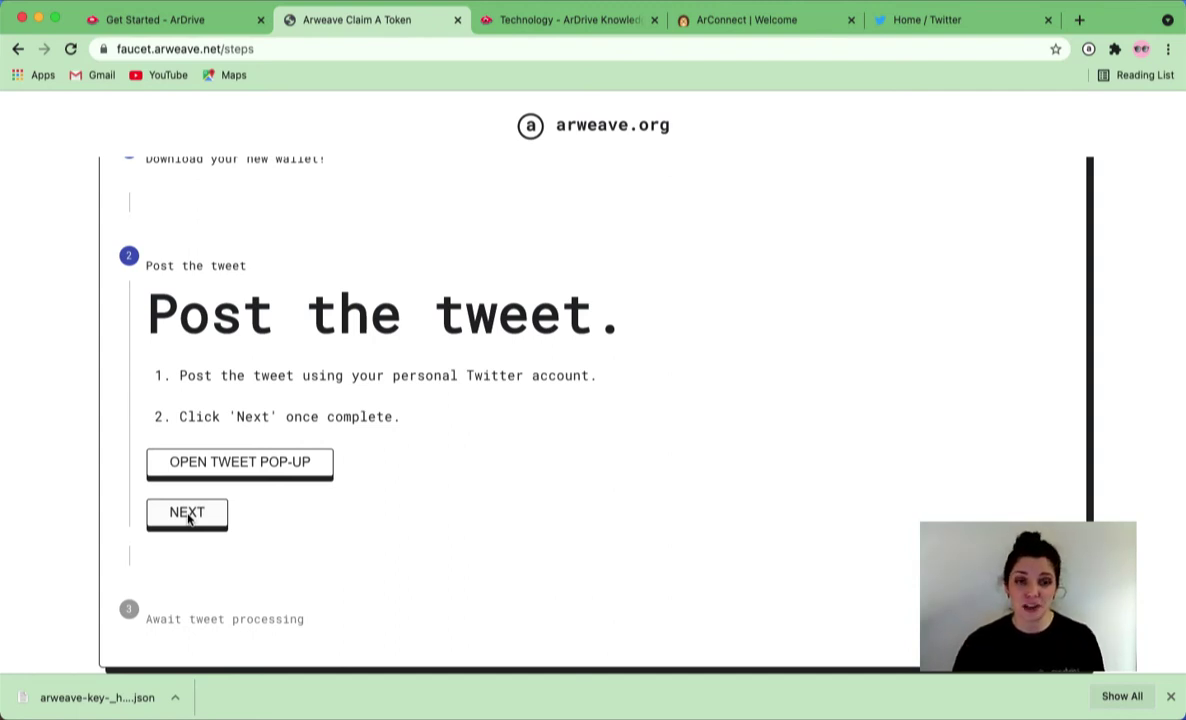
click(188, 515)
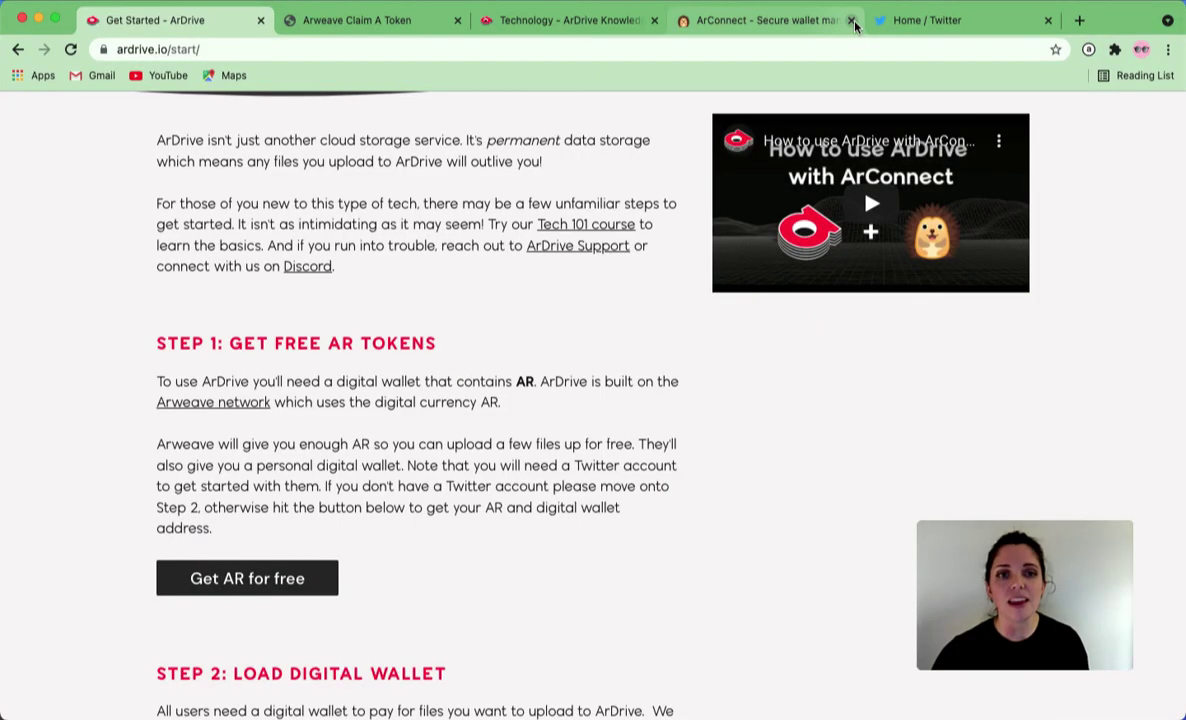
Go from the top of ardrive.io/start to the ArDrive app's LOGIN page.
scroll(564, 397, up, 3)
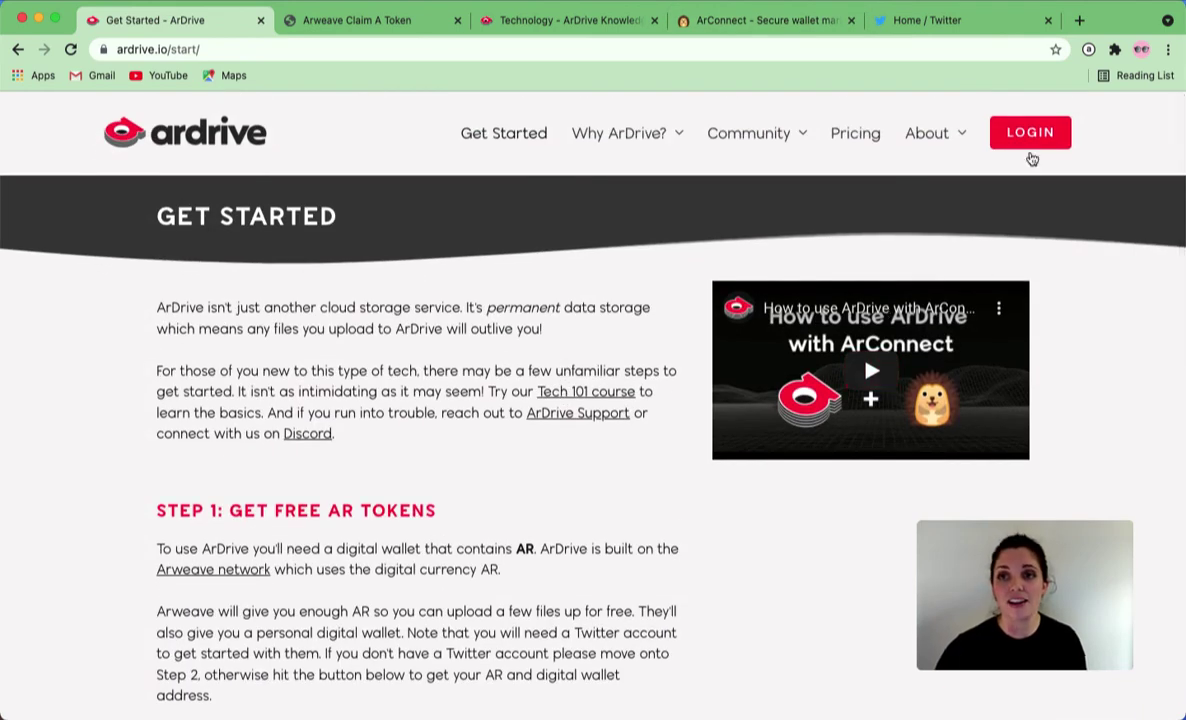
click(1018, 134)
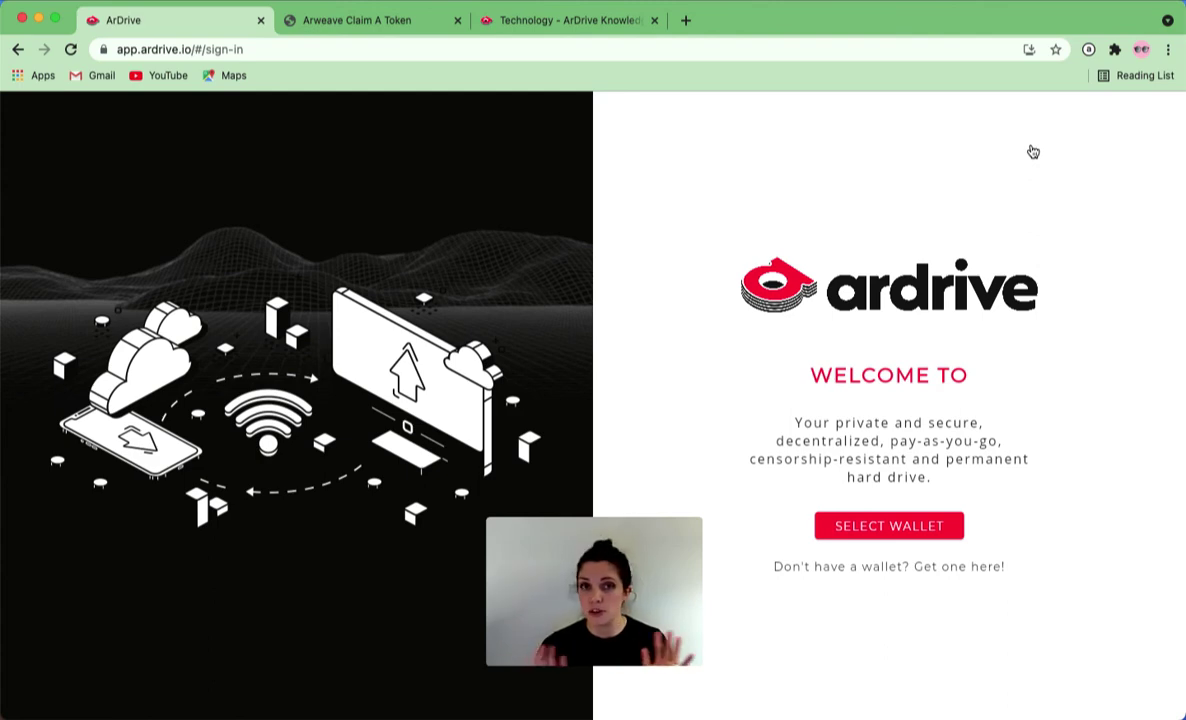
Select the new wallet and advance through the onboarding slides to the profile form.
click(922, 535)
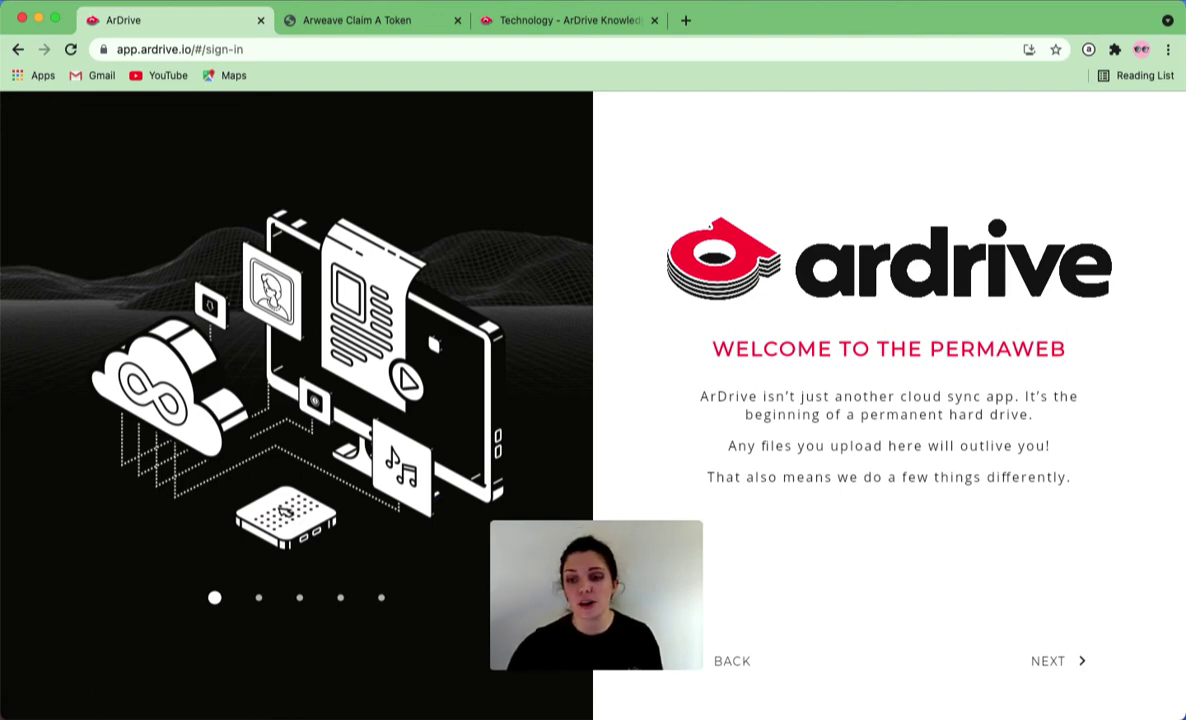
click(1060, 662)
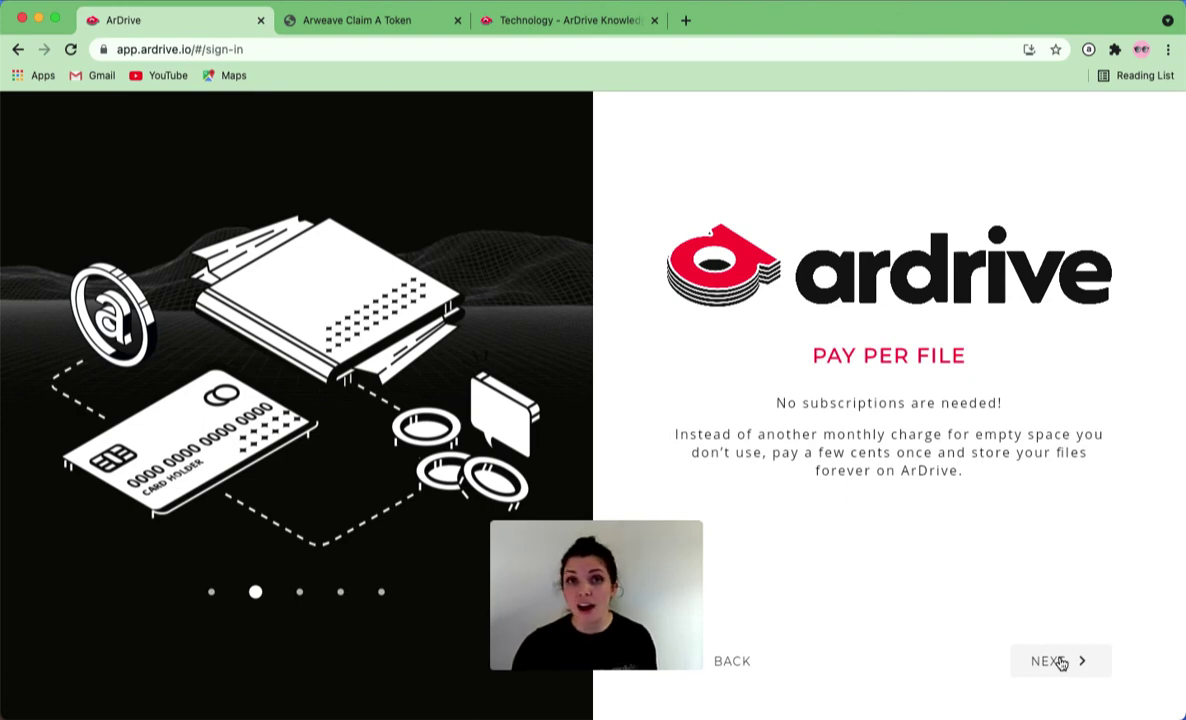
click(1060, 662)
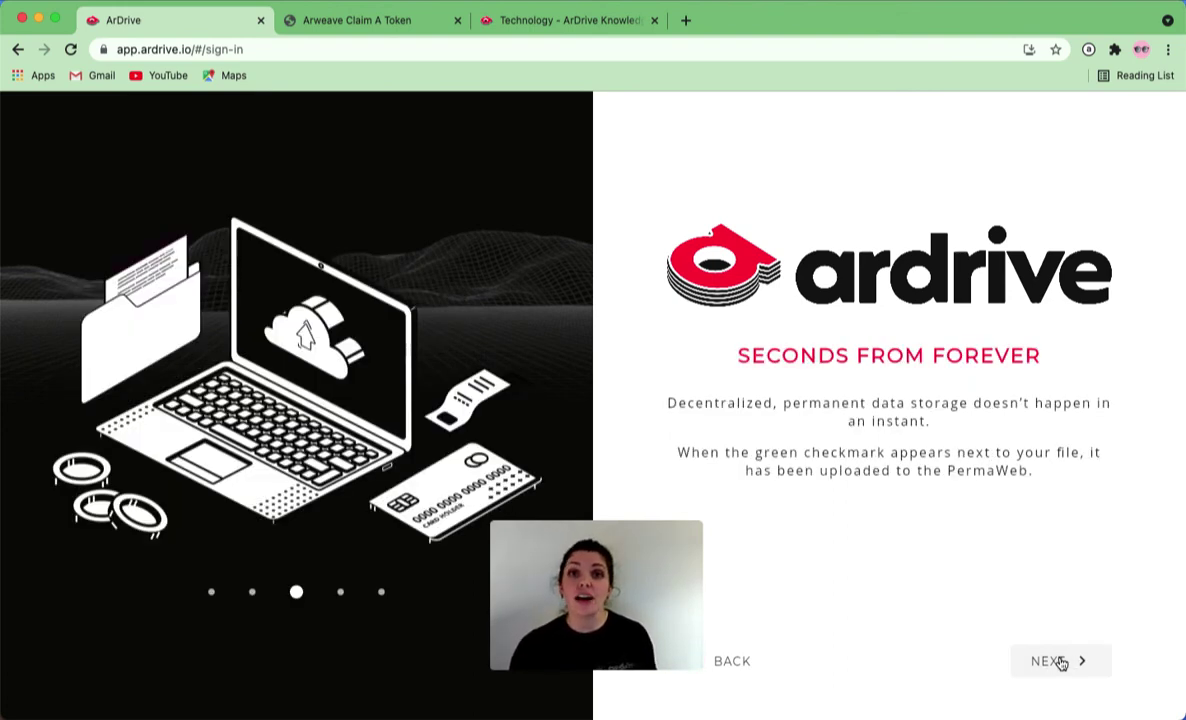
click(1060, 661)
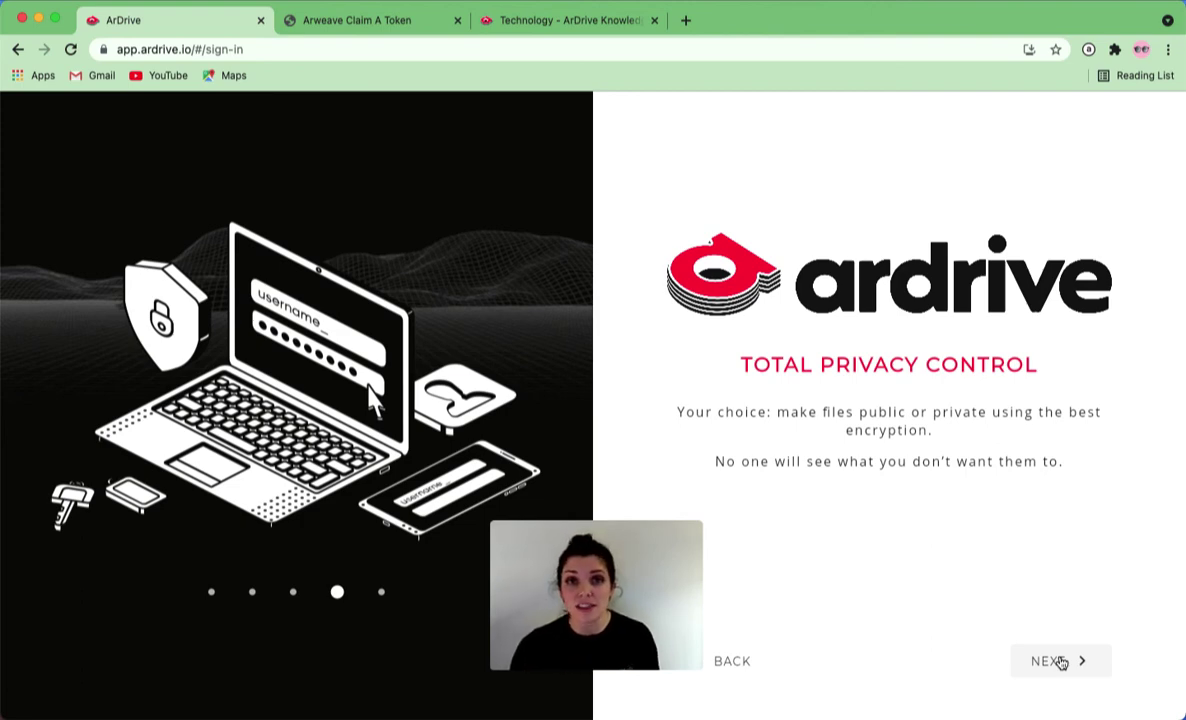
click(1060, 662)
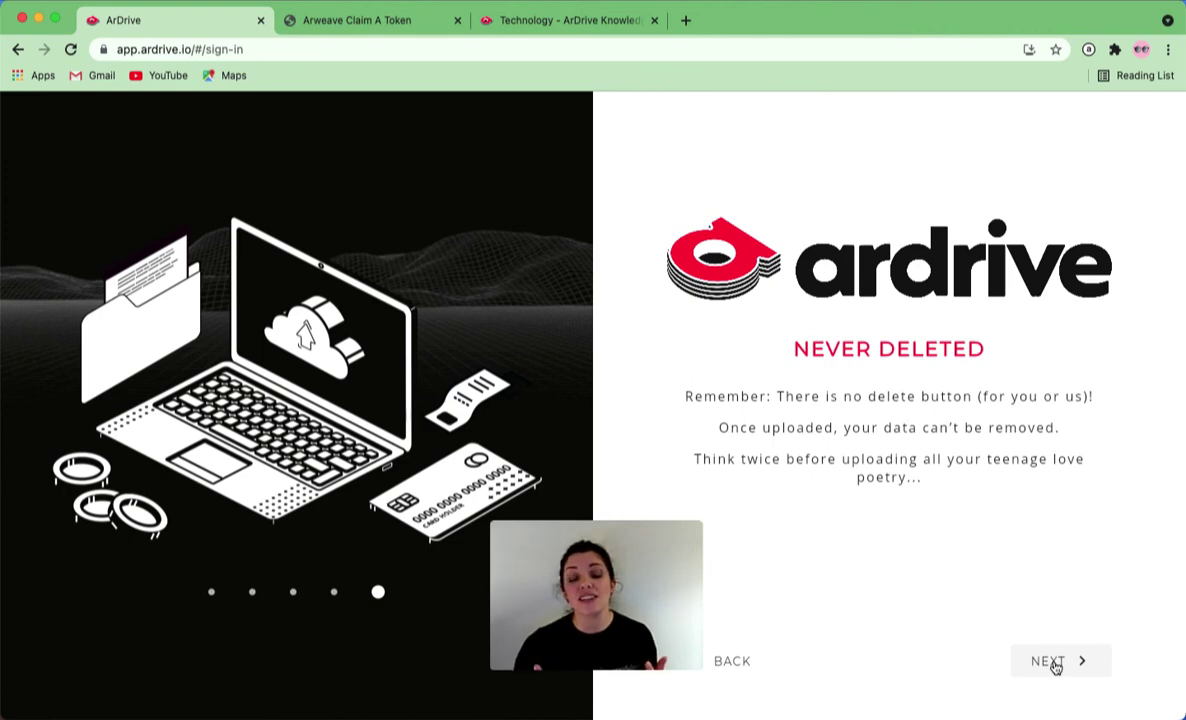
click(1055, 665)
click(1055, 665)
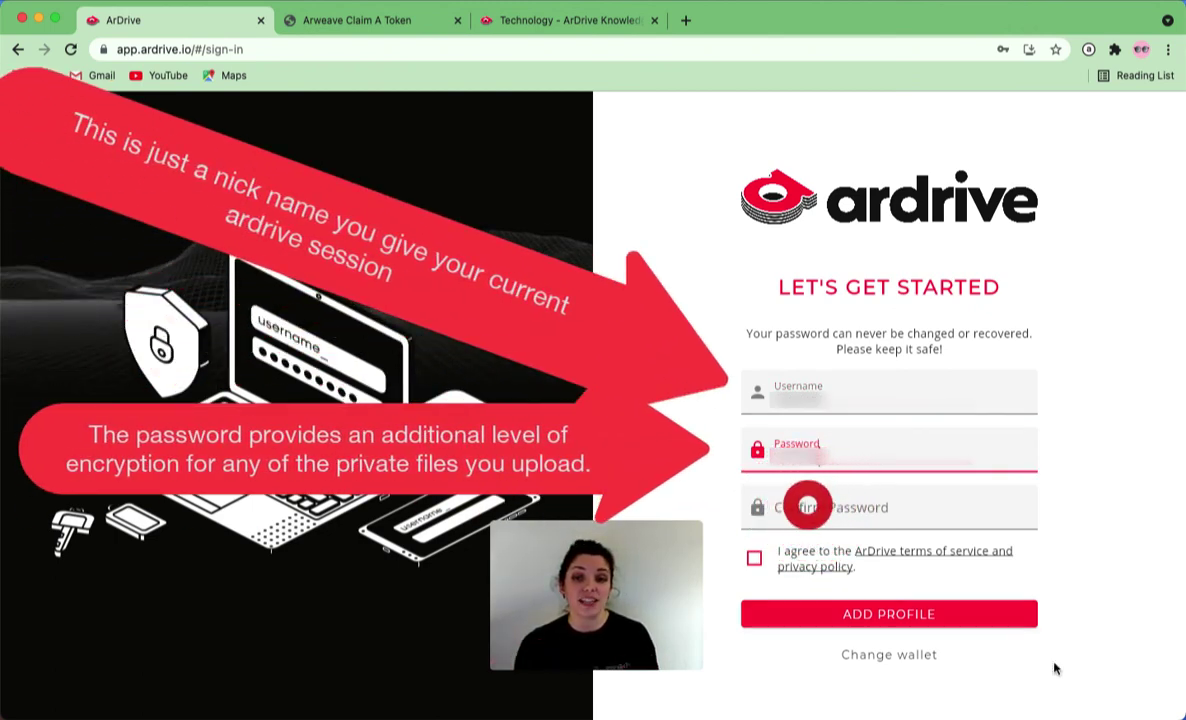
Fill in the password confirmation and accept the ArDrive terms of service.
click(808, 507)
click(754, 558)
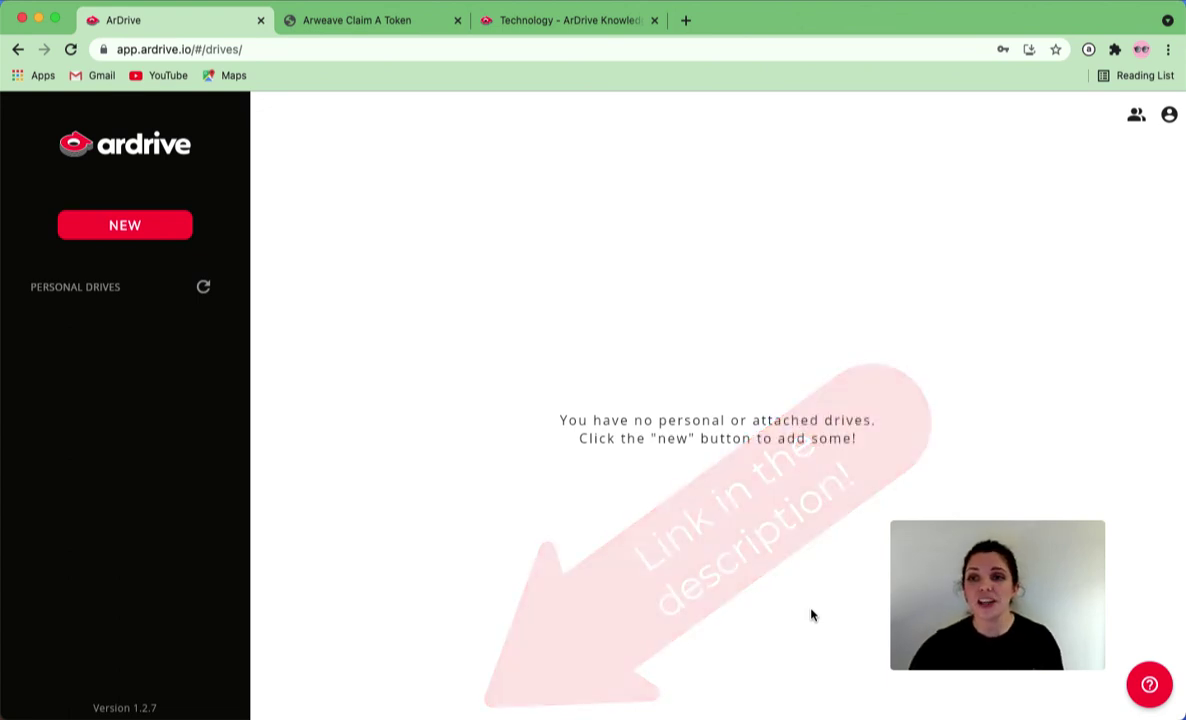
Open the profile card to view the wallet address and its 0.02000 AR balance.
click(1169, 118)
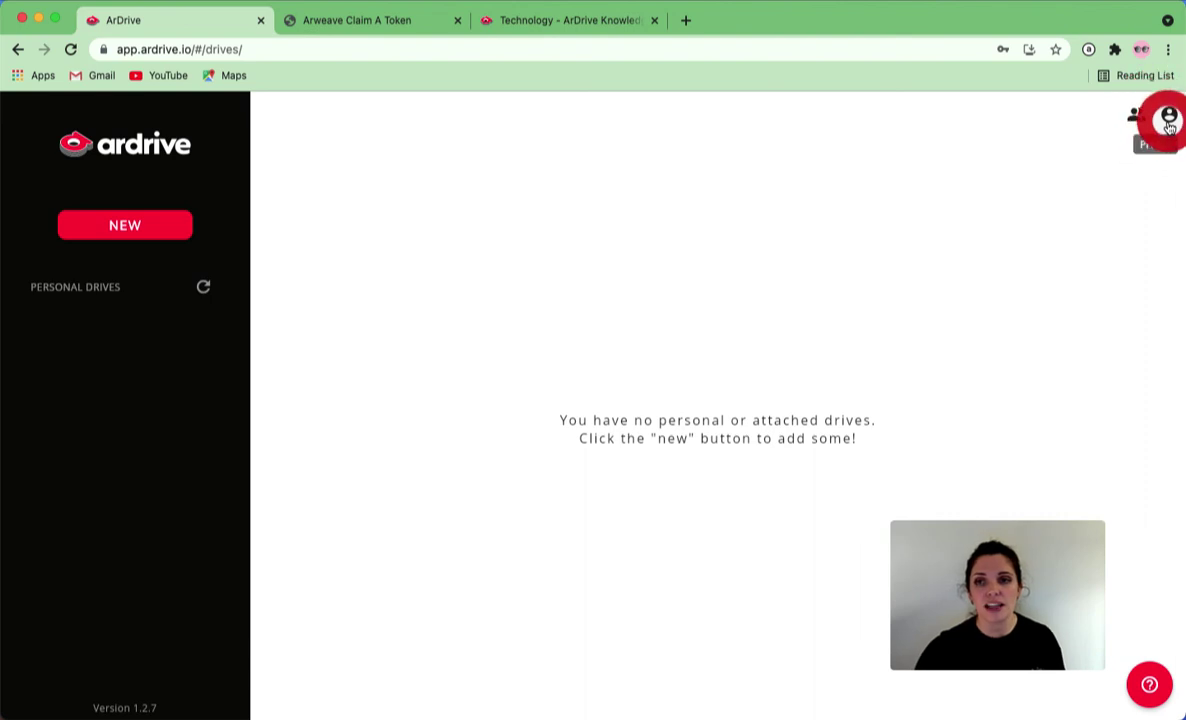